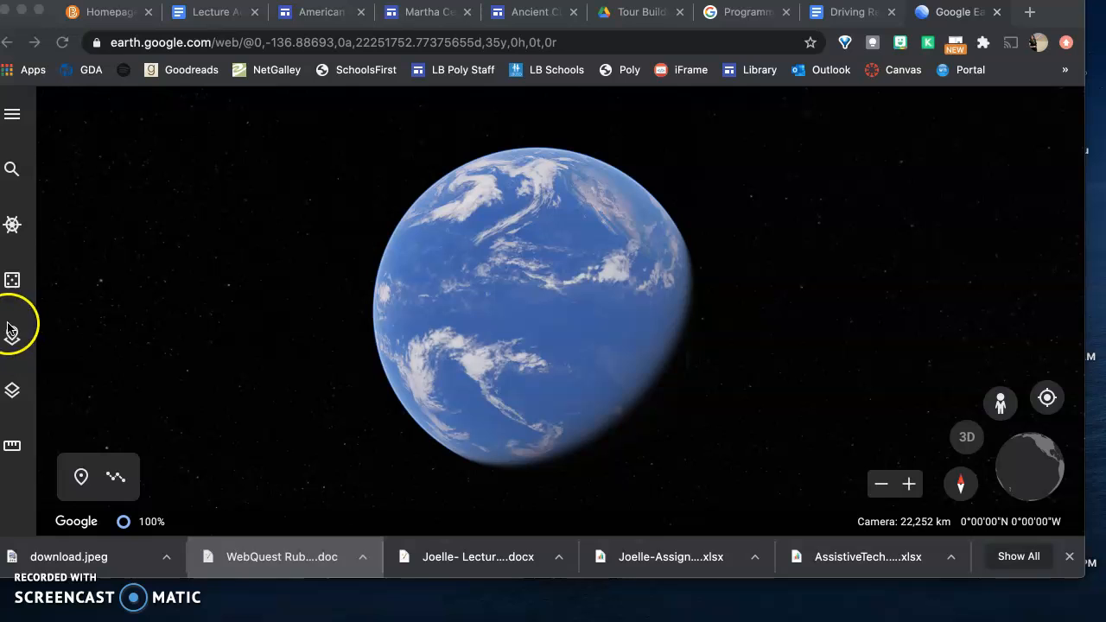
Create a new project stored in Google Drive
click(13, 335)
click(12, 336)
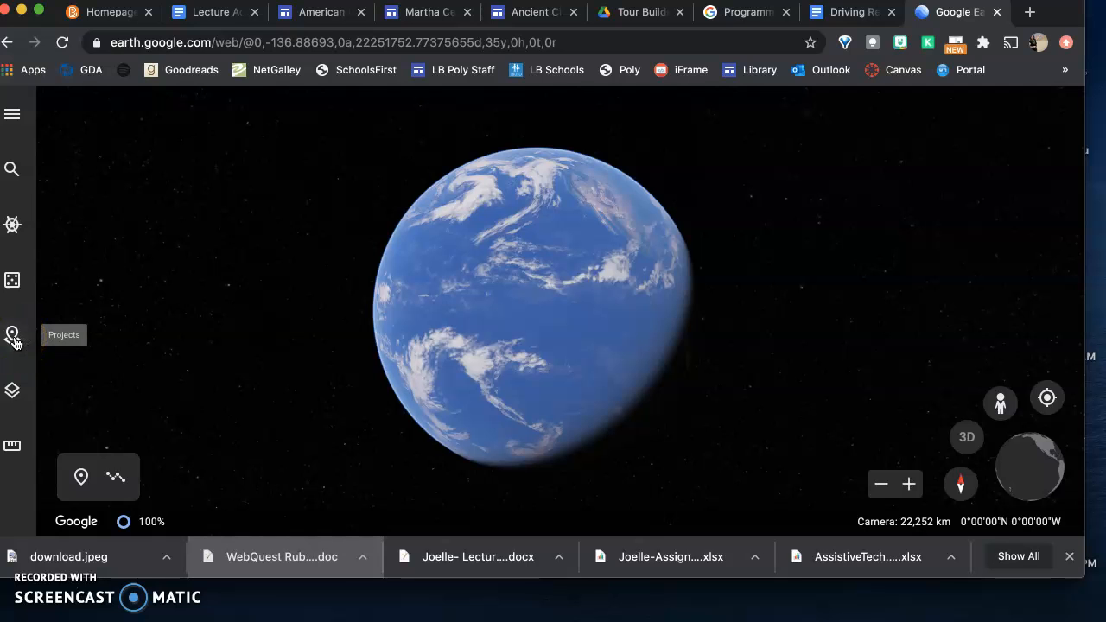
click(12, 337)
click(315, 120)
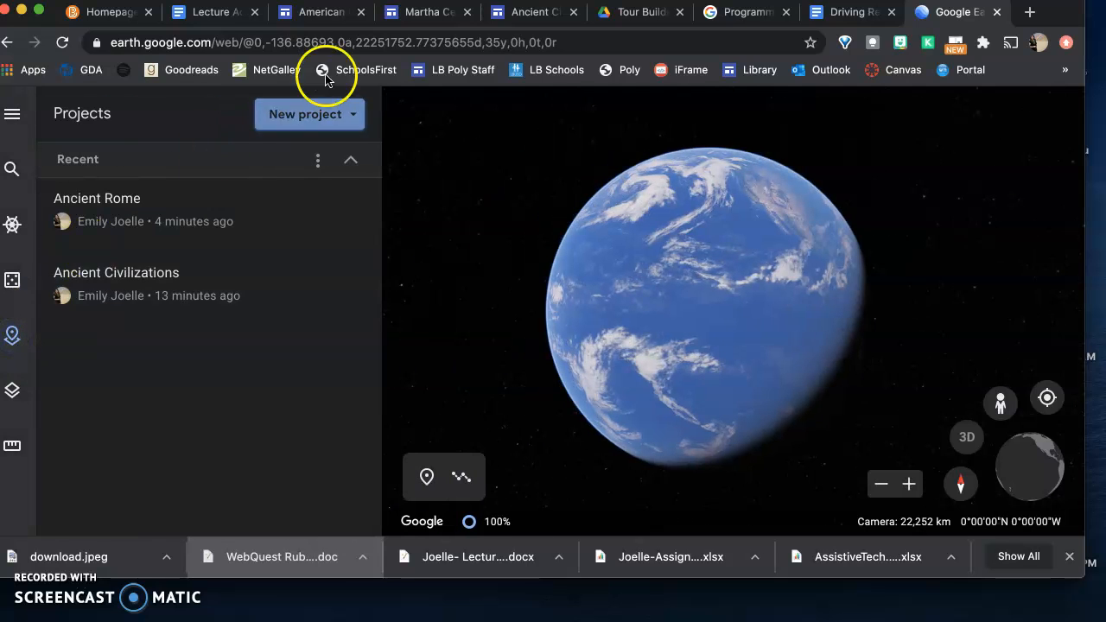
click(302, 126)
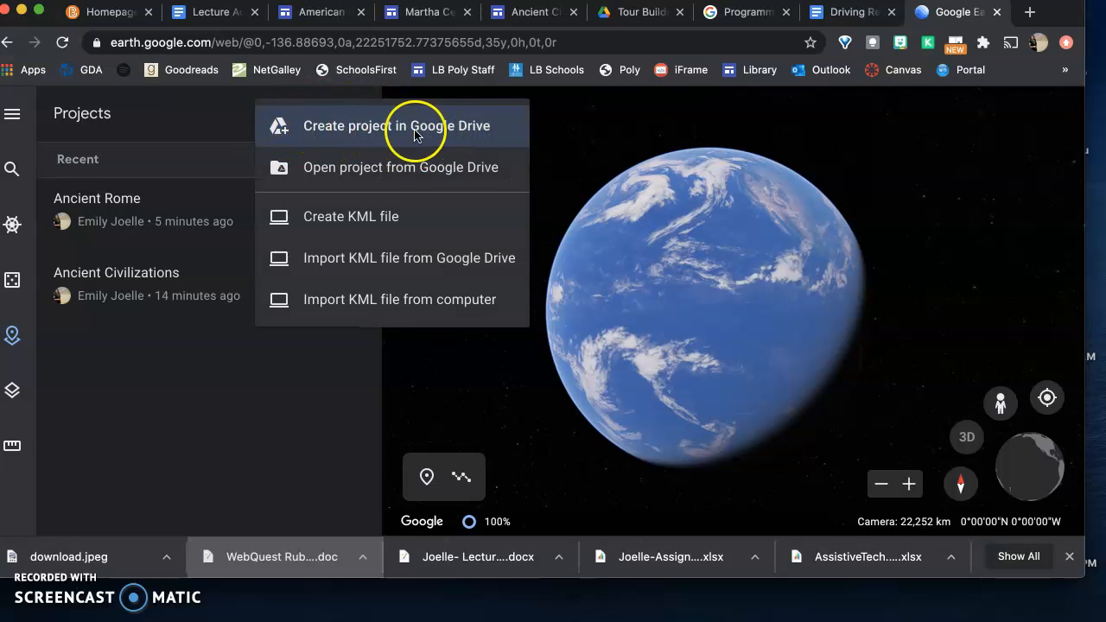
click(350, 129)
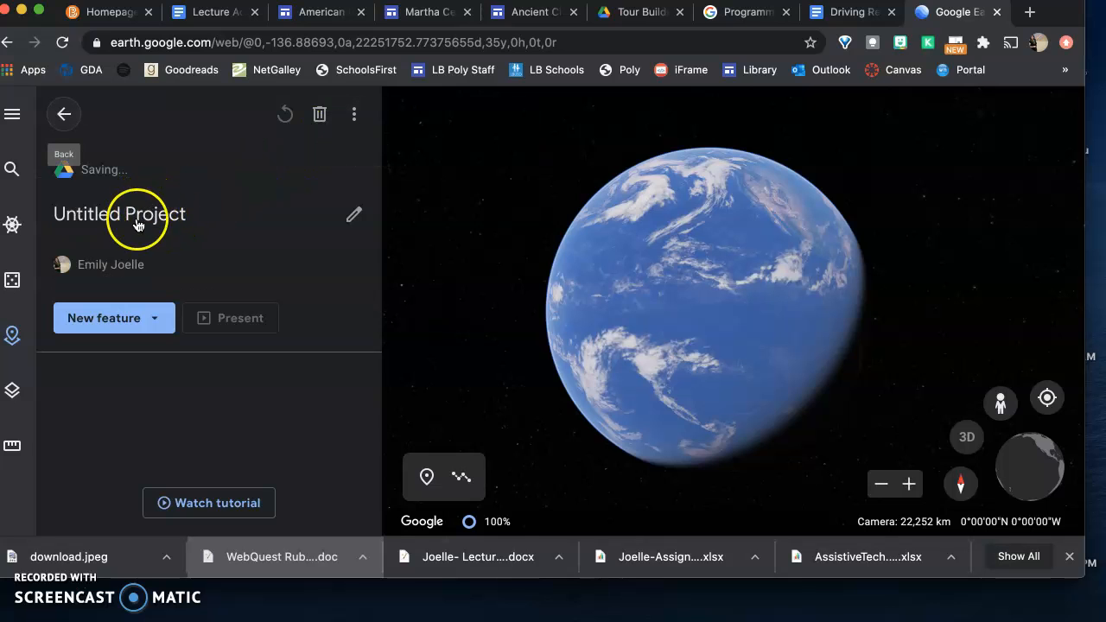
Title the project "Ancient Civilizations" and leave its description empty
click(105, 214)
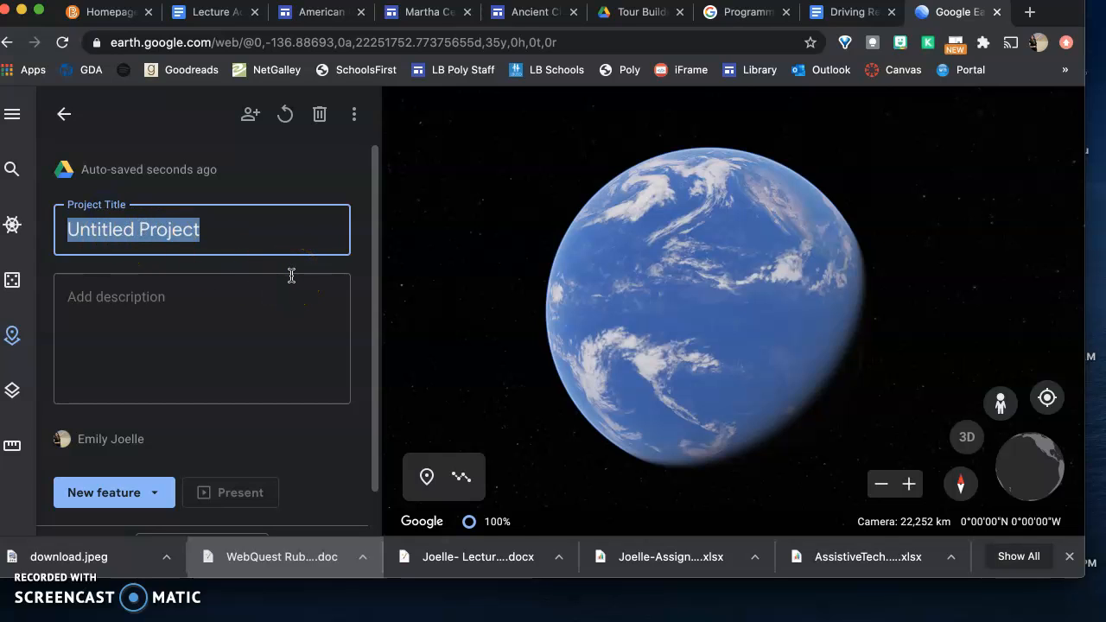
text(Ancient Civilizations)
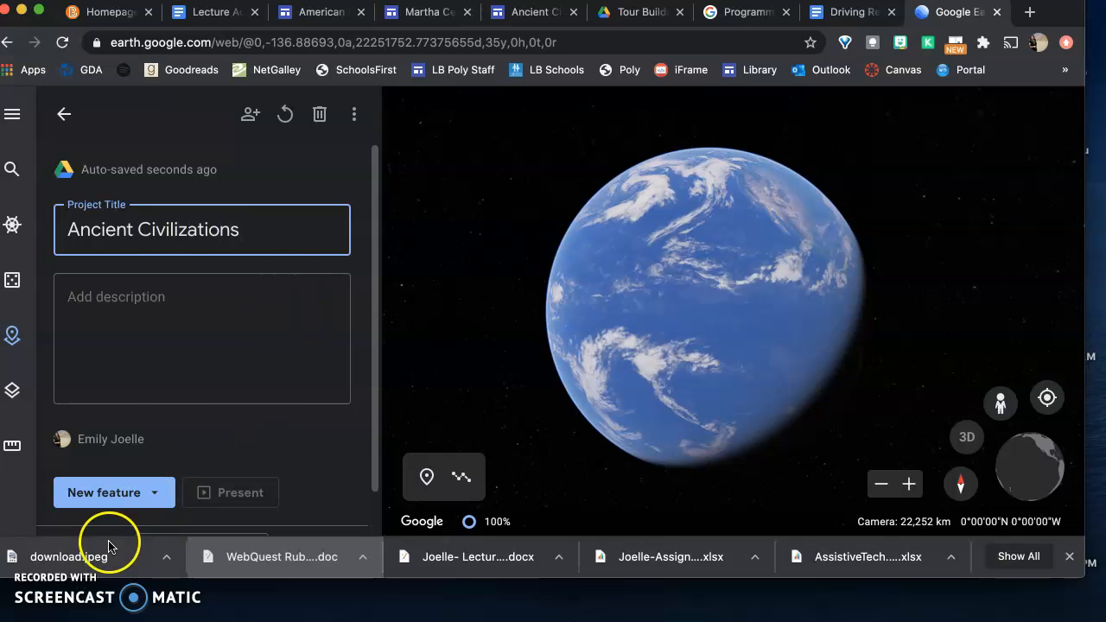
click(159, 370)
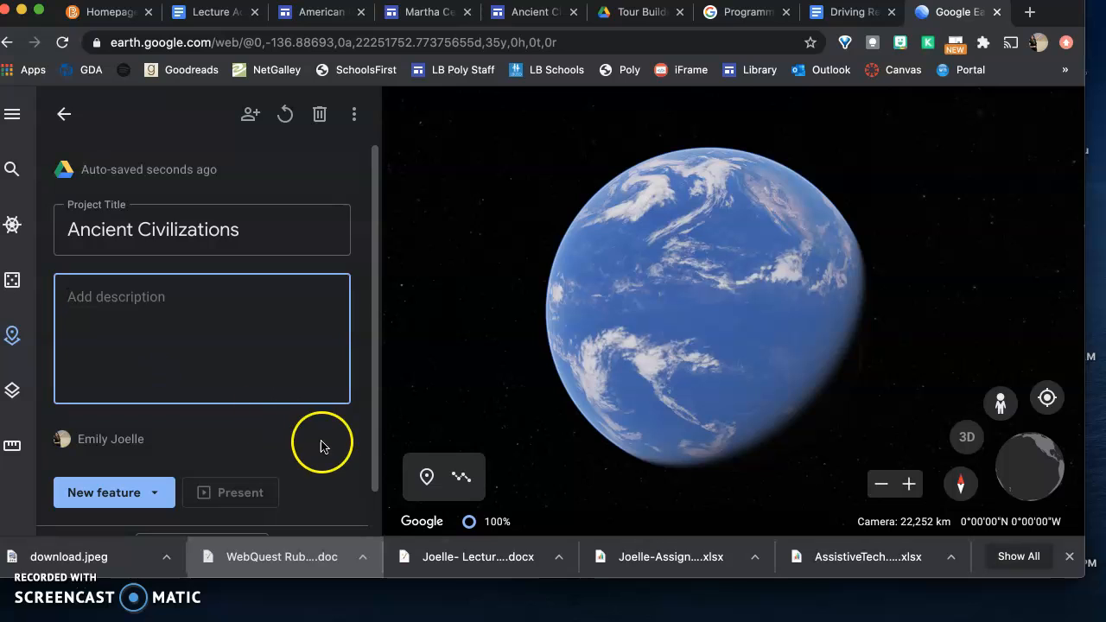
scroll(321, 447, down, 1)
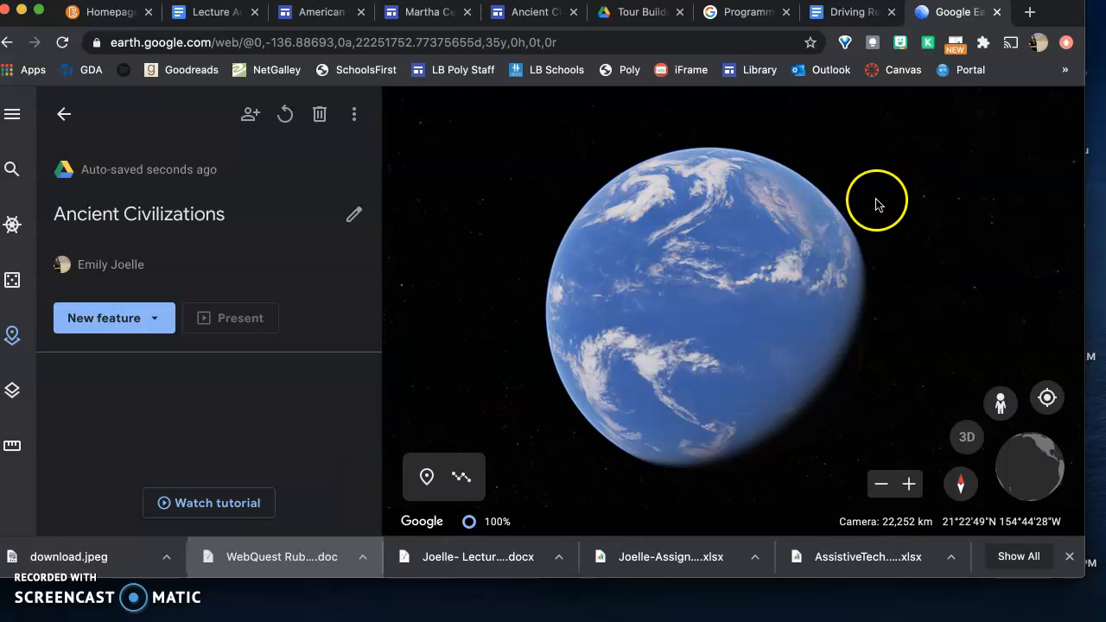
Open the "Adding features" tutorial video, then close the player and its preview card
click(219, 501)
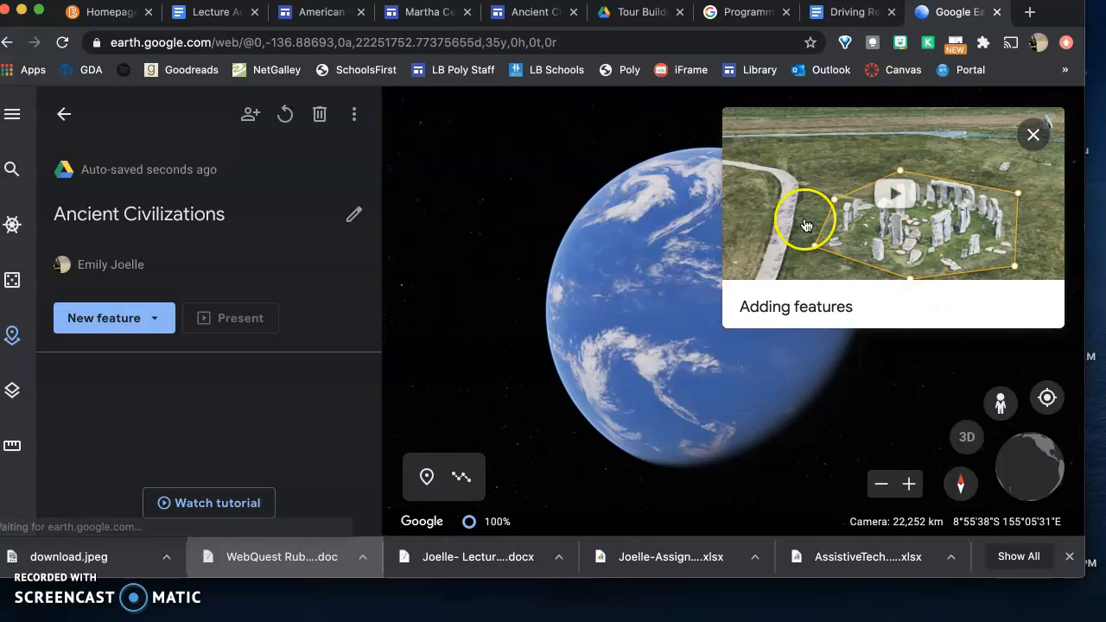
click(812, 199)
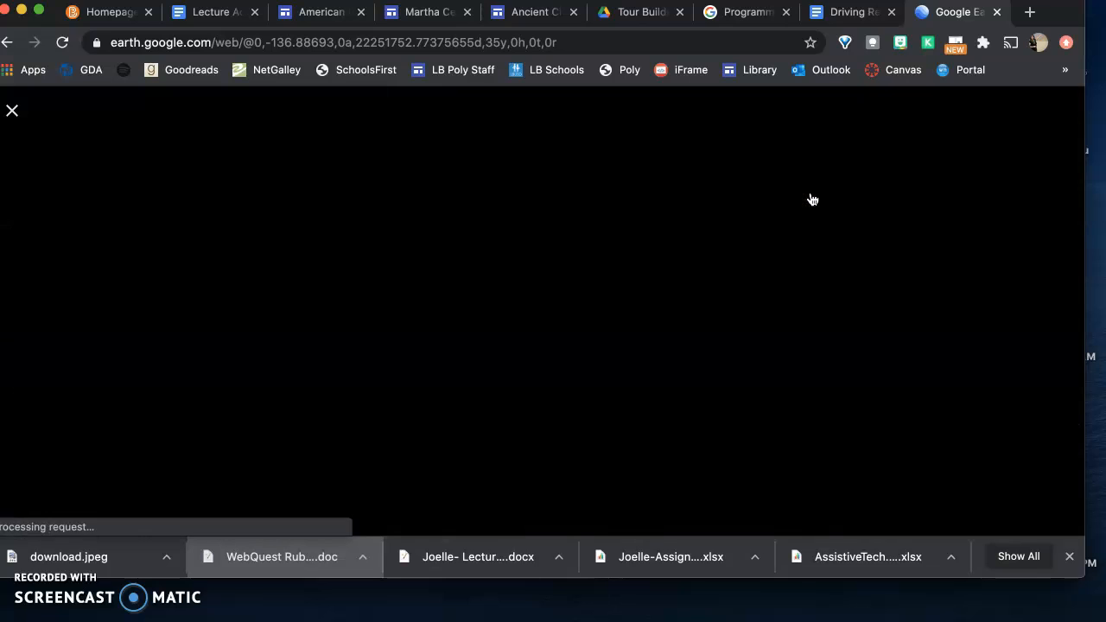
click(12, 111)
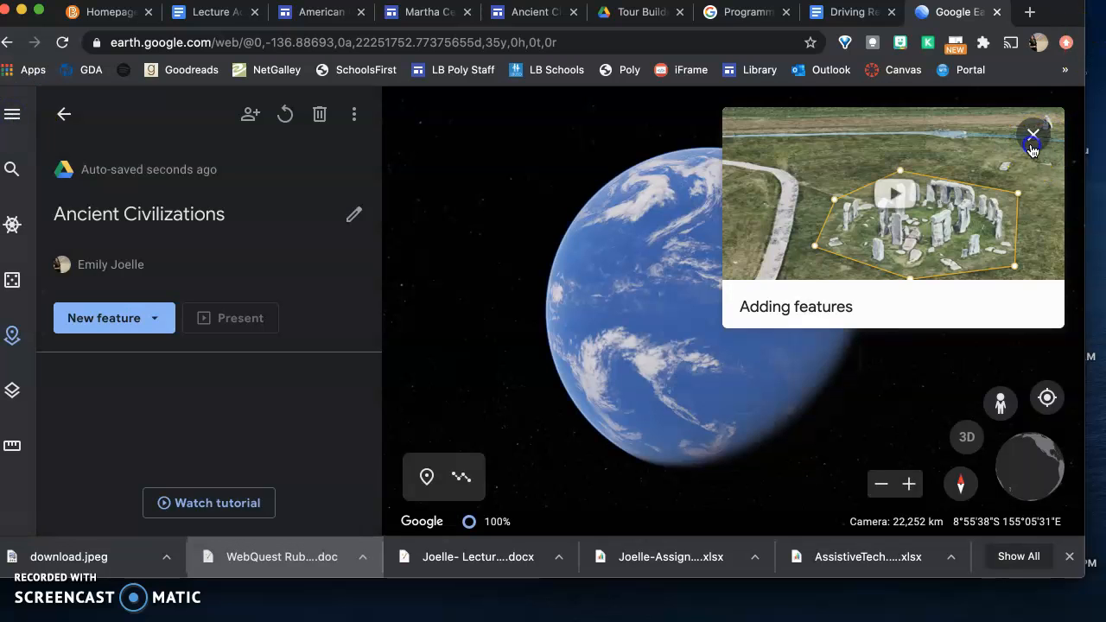
click(1033, 134)
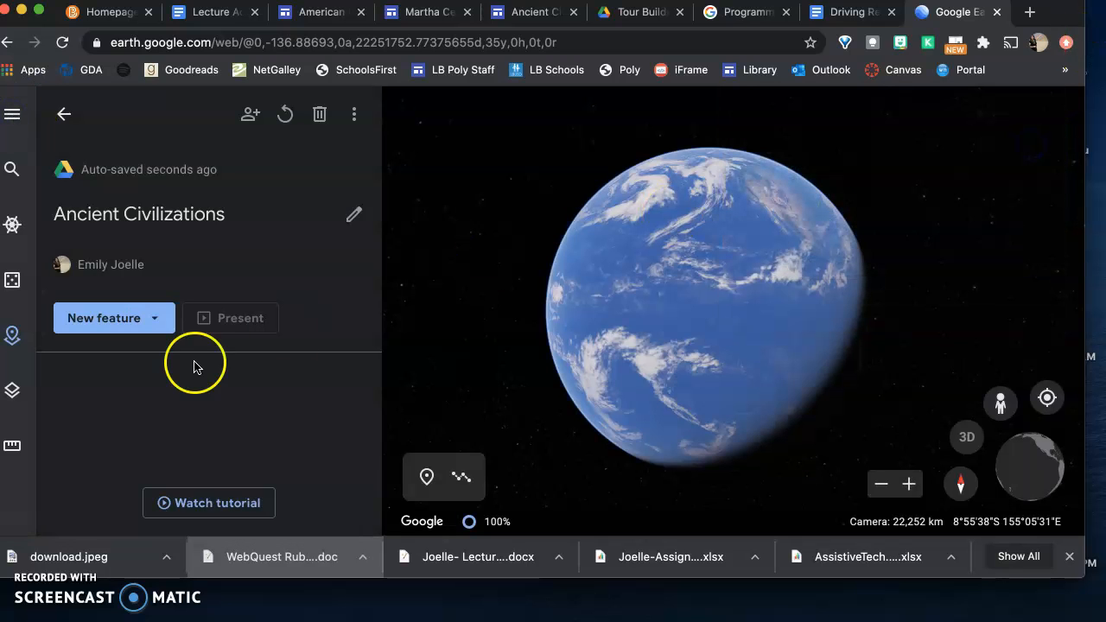
Start adding a place to the project by searching for "pyramids"
click(137, 321)
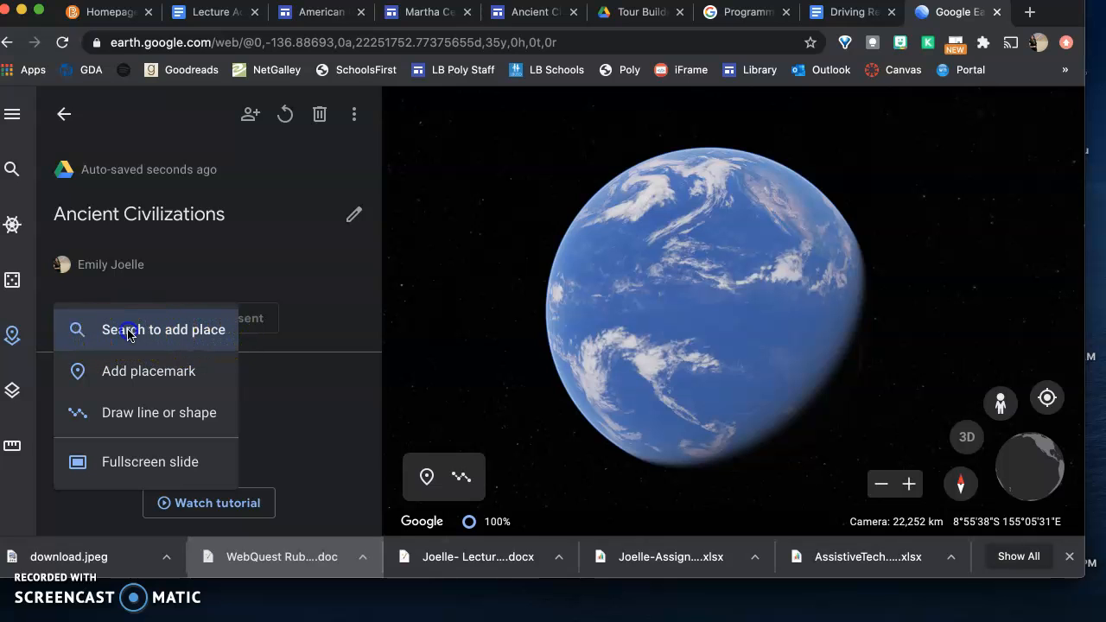
click(130, 333)
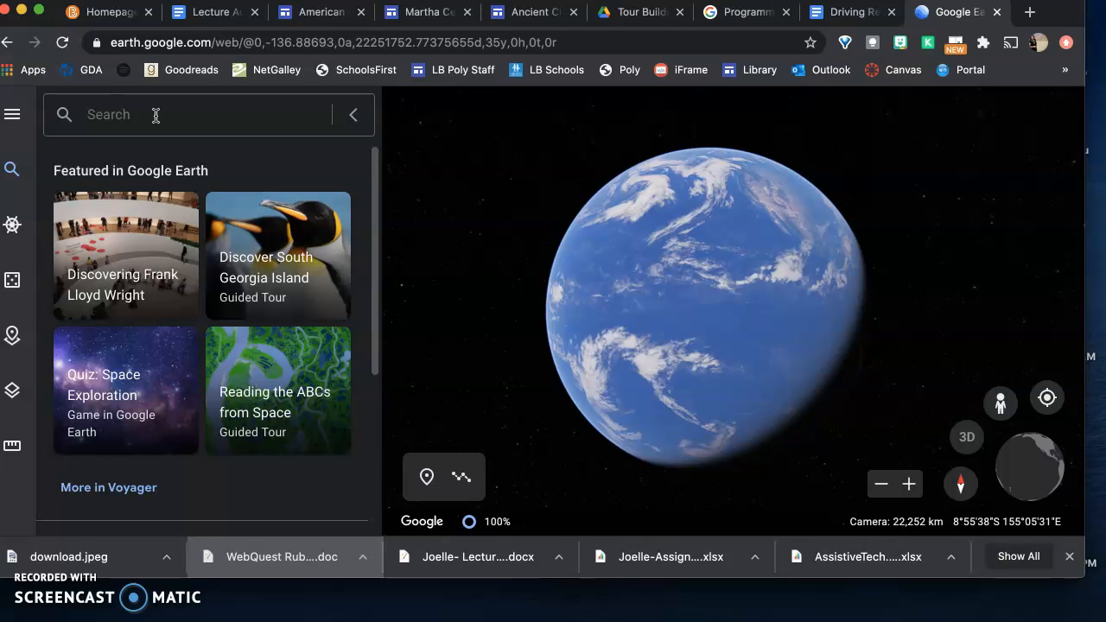
text(pyra)
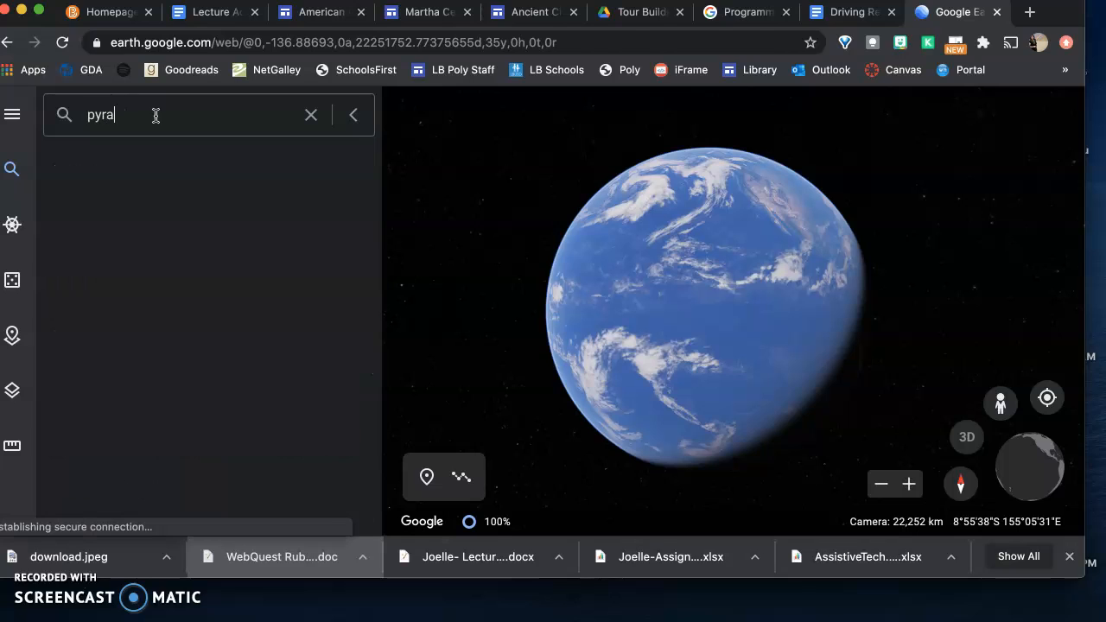
text(mids)
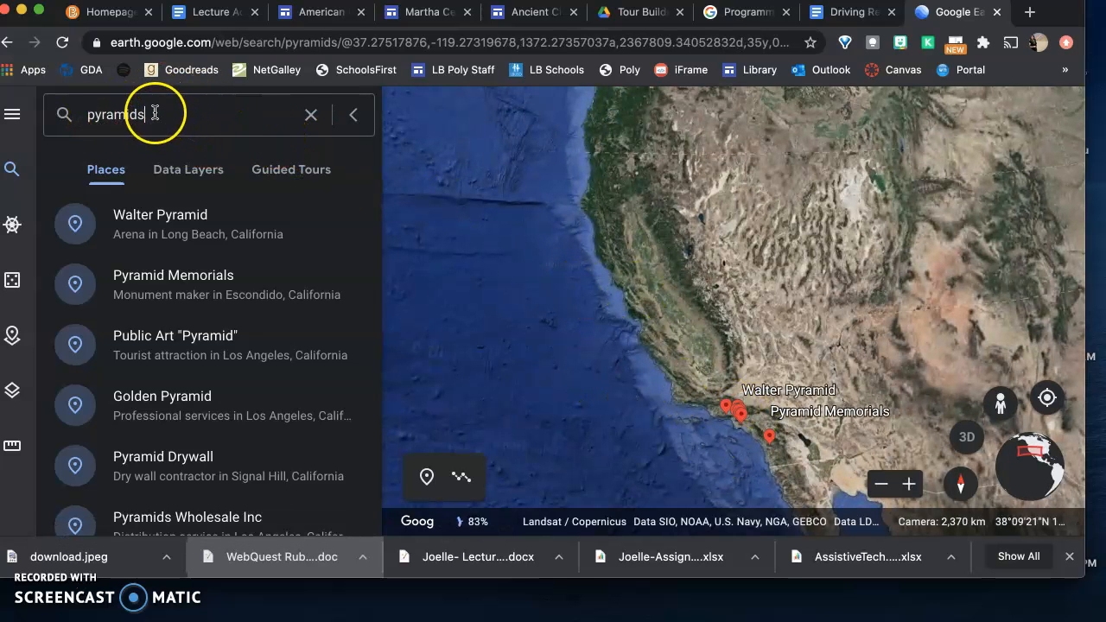
Refine the place search to "ancient pyramids egypt"
click(86, 115)
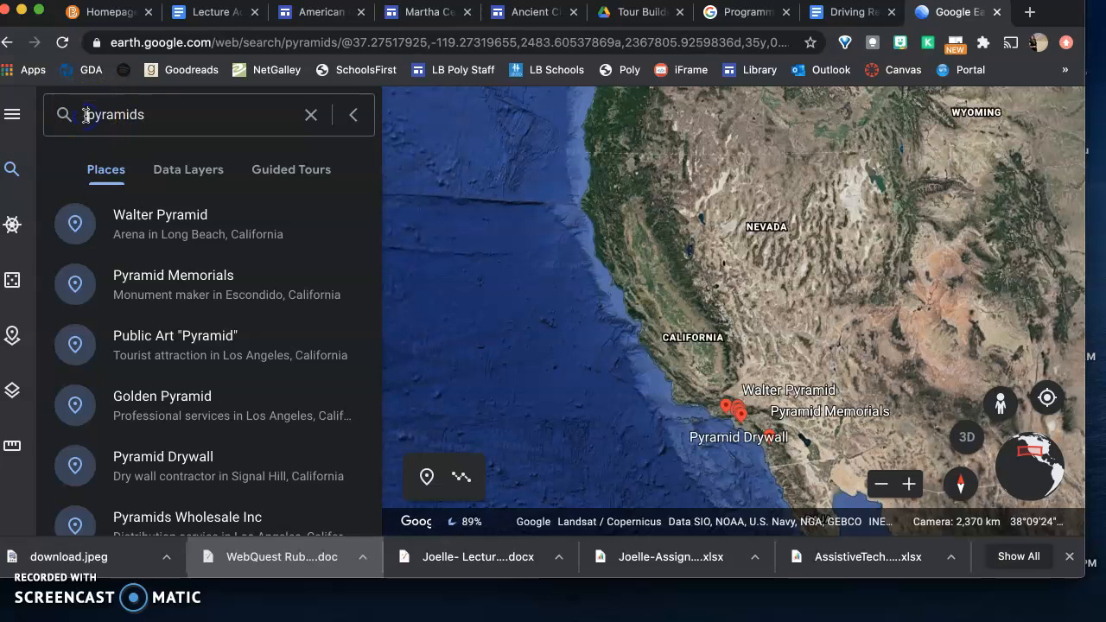
text(anc)
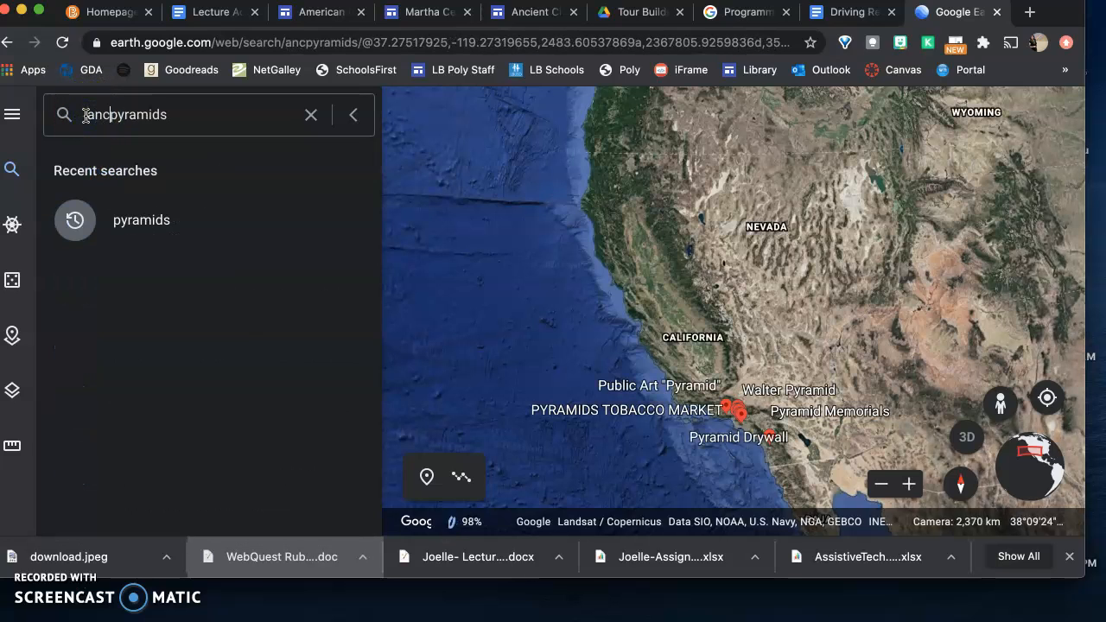
text(ient)
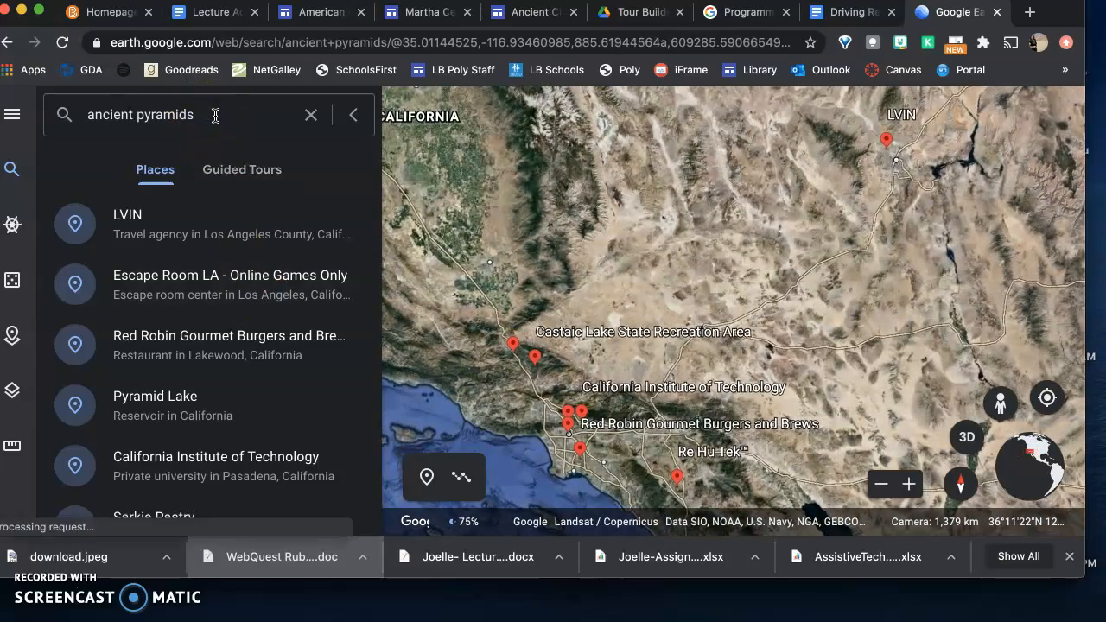
text(egypt)
key(Return)
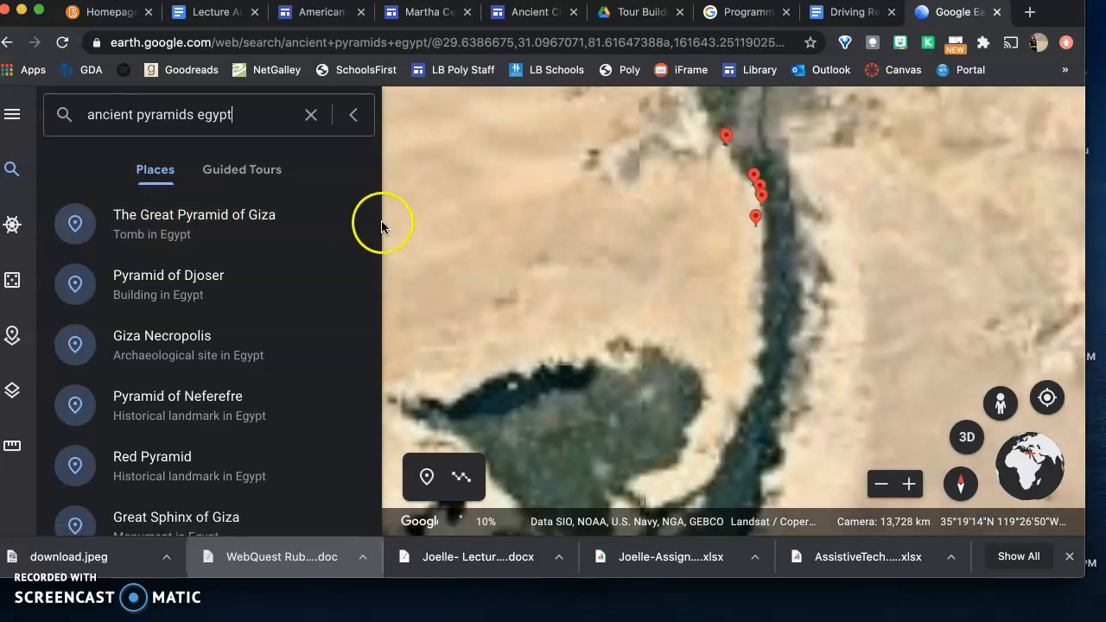
Save The Great Pyramid of Giza from the search results to the Ancient Civilizations project
click(213, 222)
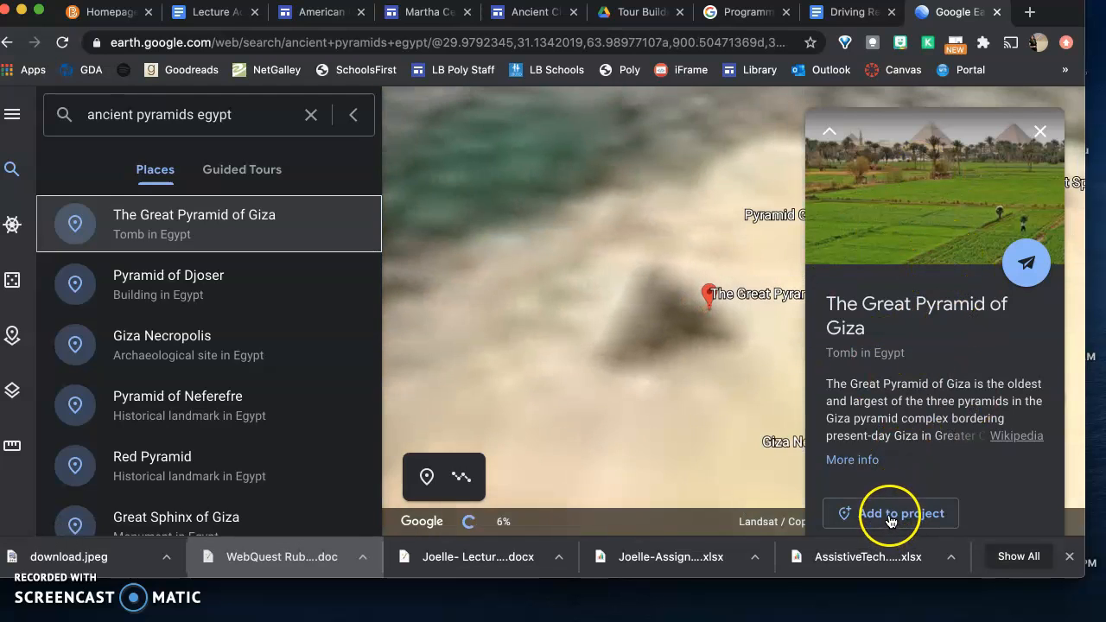
click(889, 517)
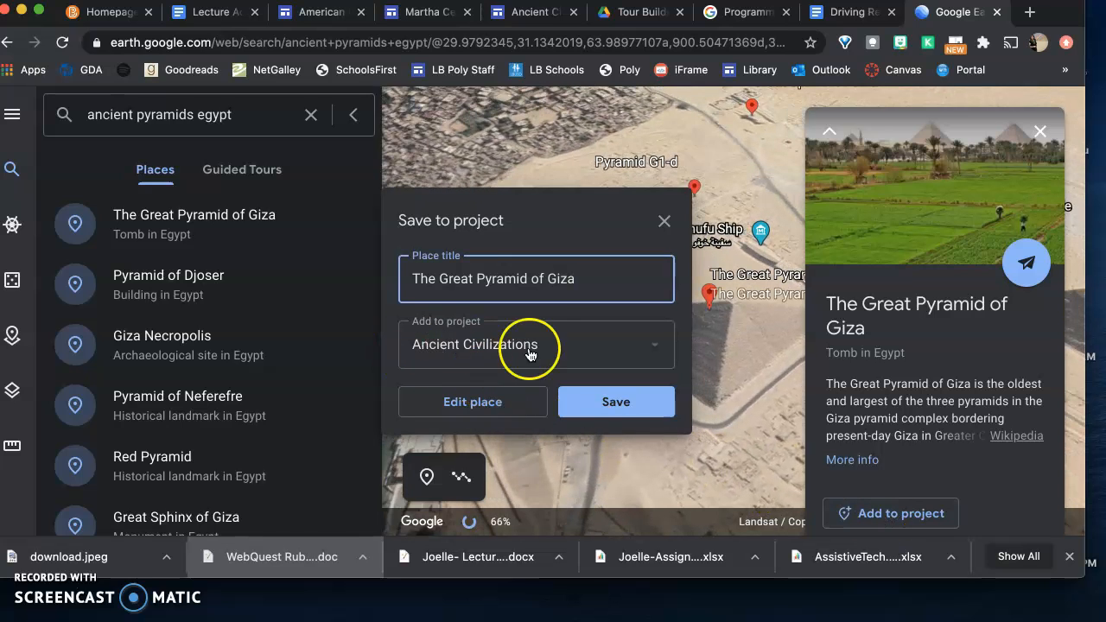
click(607, 403)
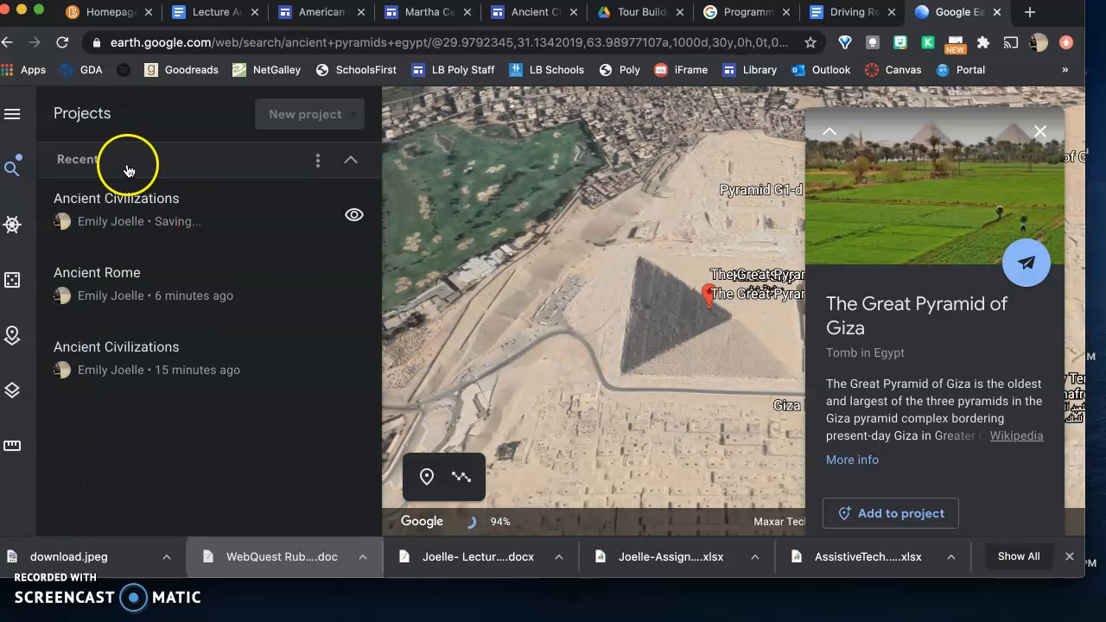
Open The Great Pyramid of Giza for editing in the Ancient Civilizations project and review its placemark and view settings
click(139, 190)
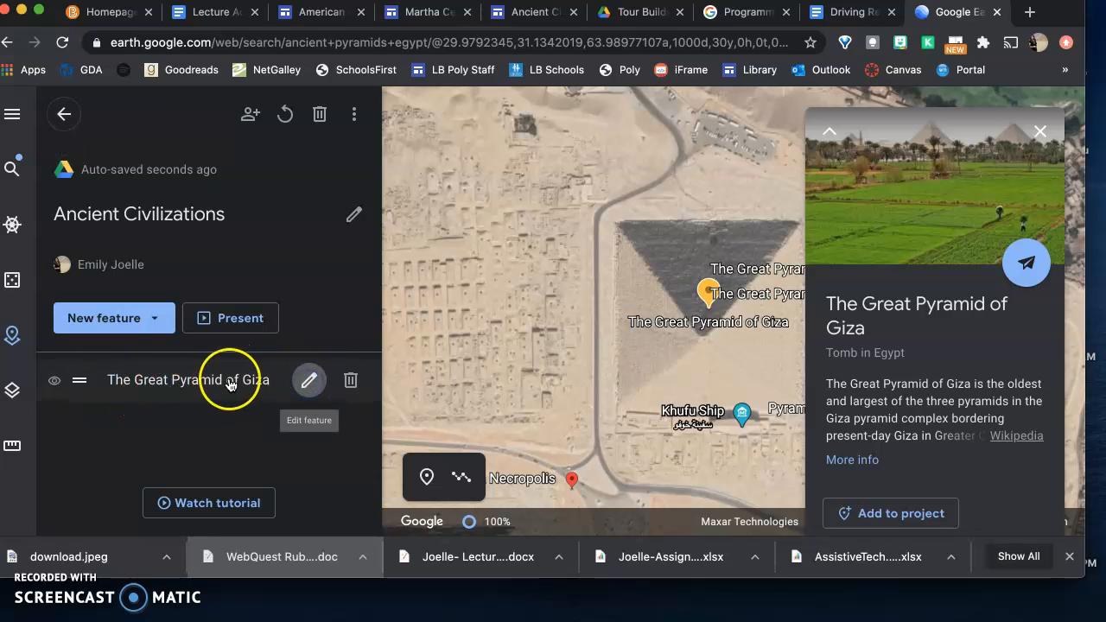
click(304, 380)
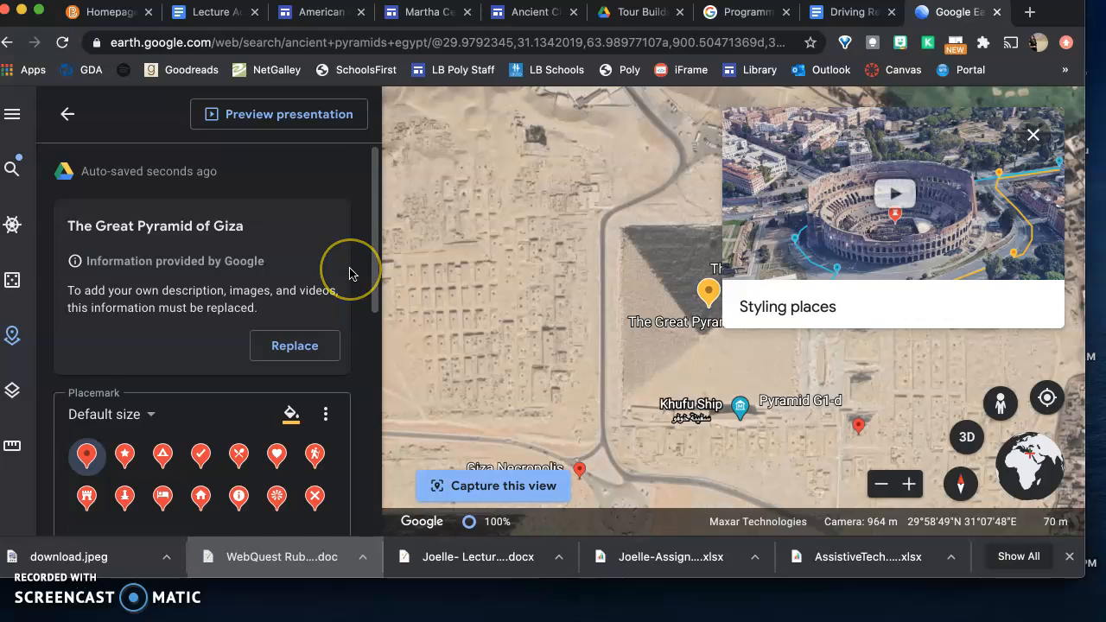
scroll(350, 273, down, 3)
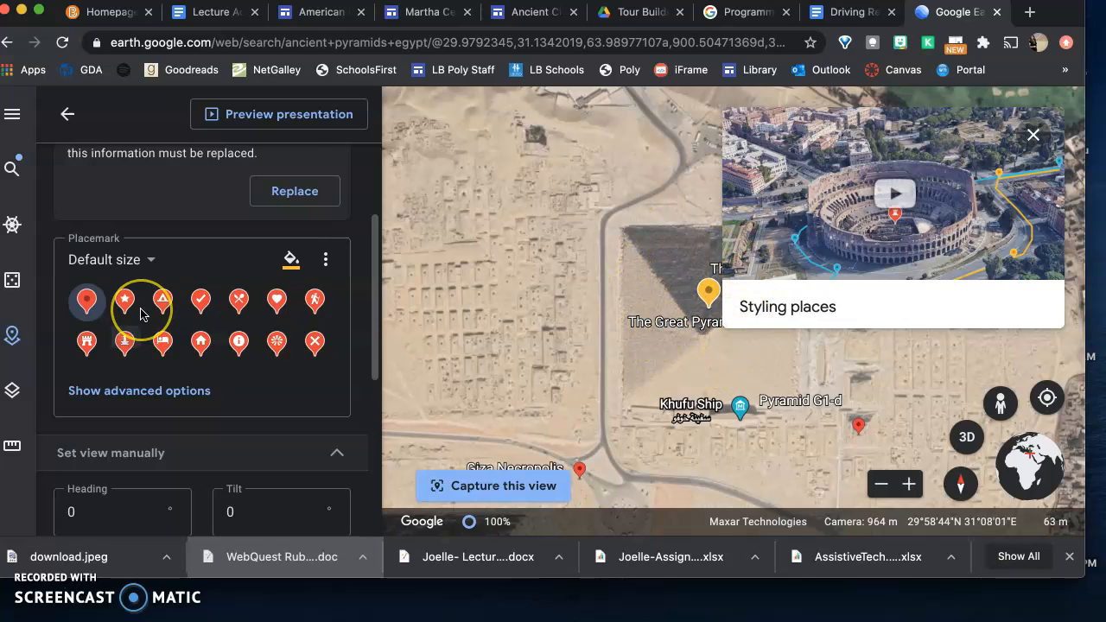
scroll(141, 313, down, 5)
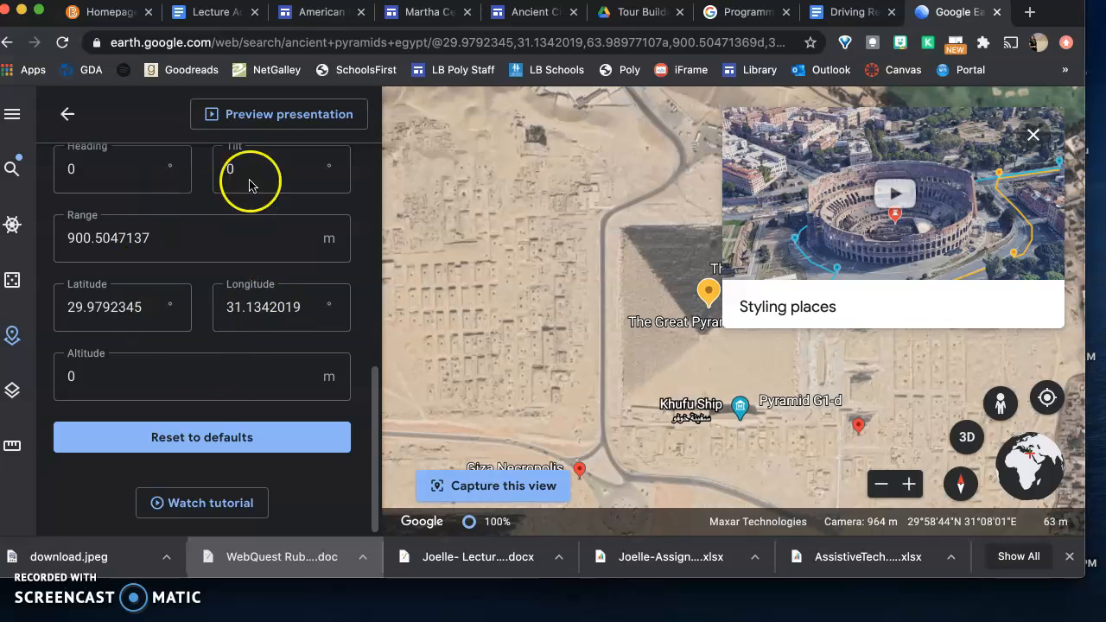
scroll(211, 256, up, 1)
scroll(211, 256, up, 10)
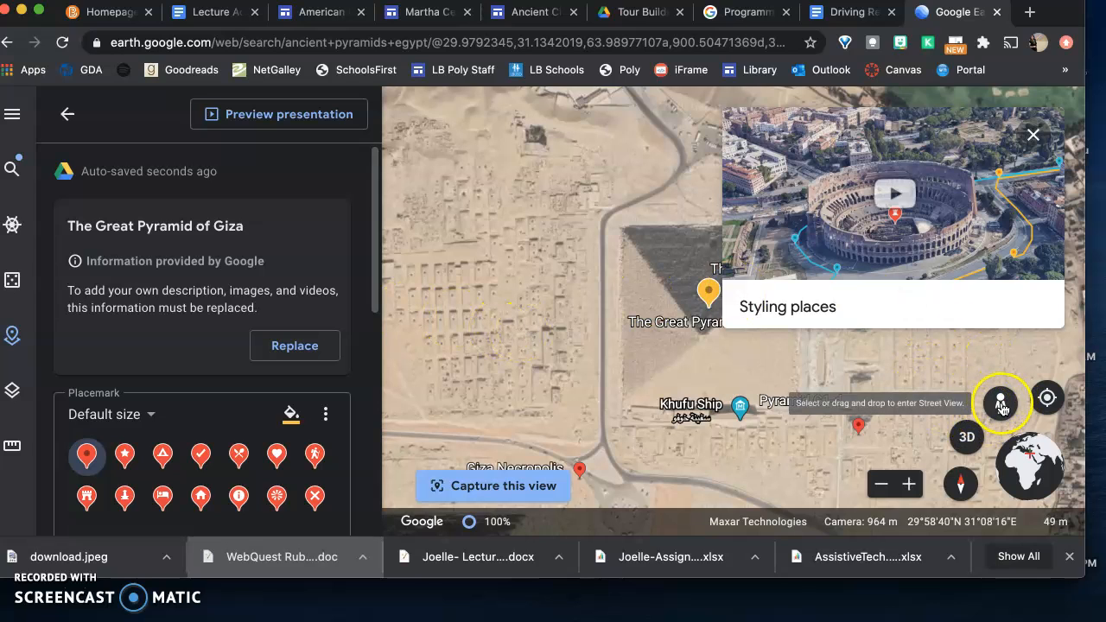
Enter Street View beside the Great Pyramid, turn to face the whole pyramid, and capture that view for the place
drag(1001, 406, 797, 436)
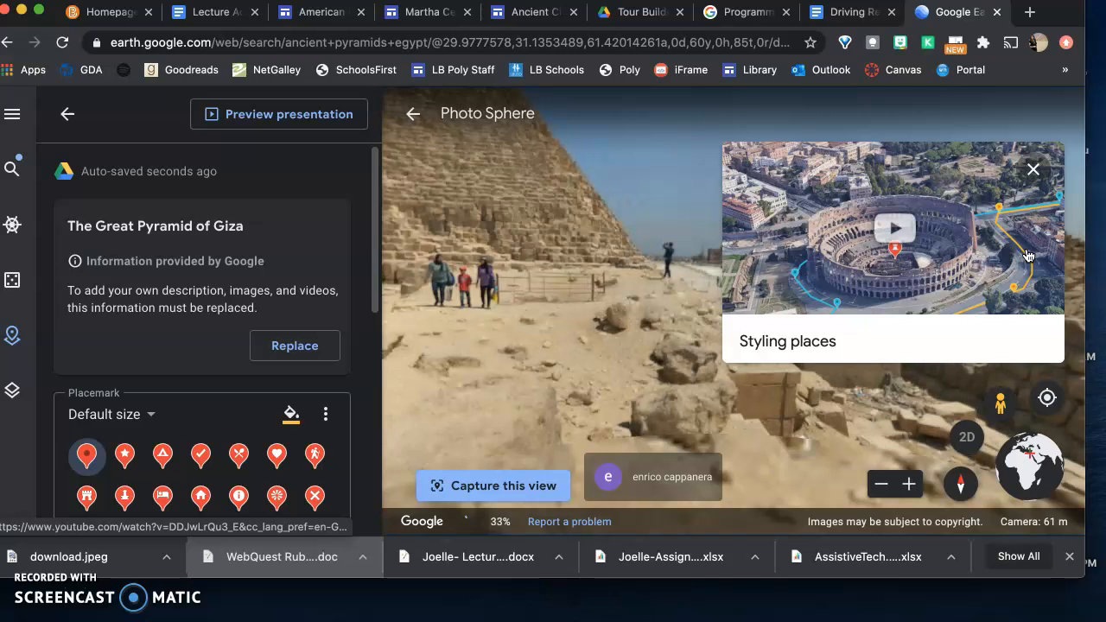
click(1032, 169)
drag(716, 266, 958, 343)
drag(779, 334, 853, 357)
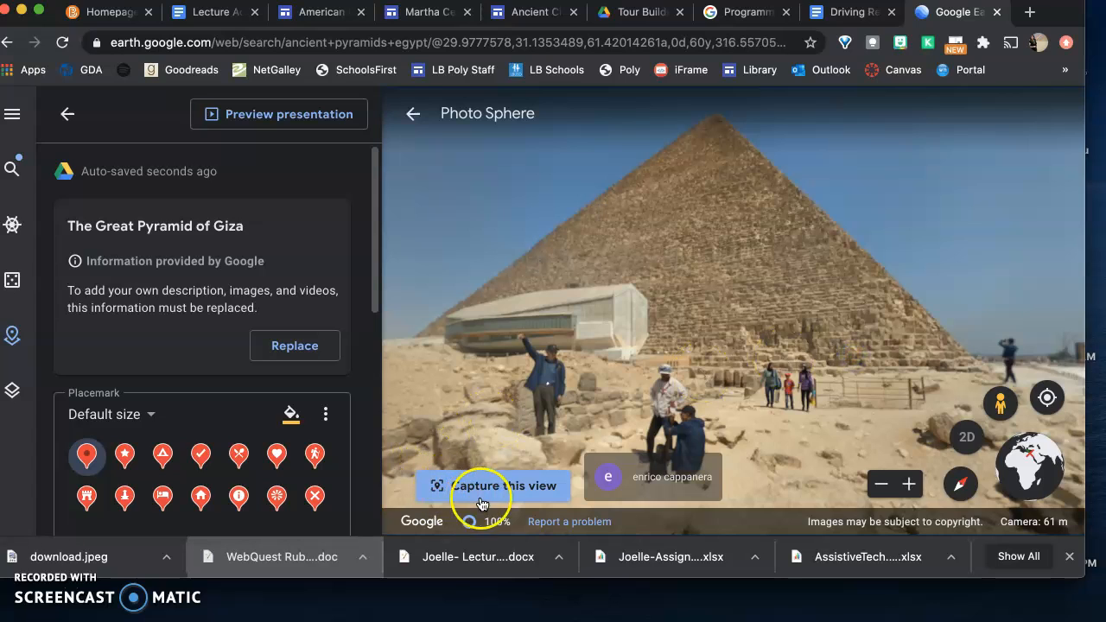
click(451, 494)
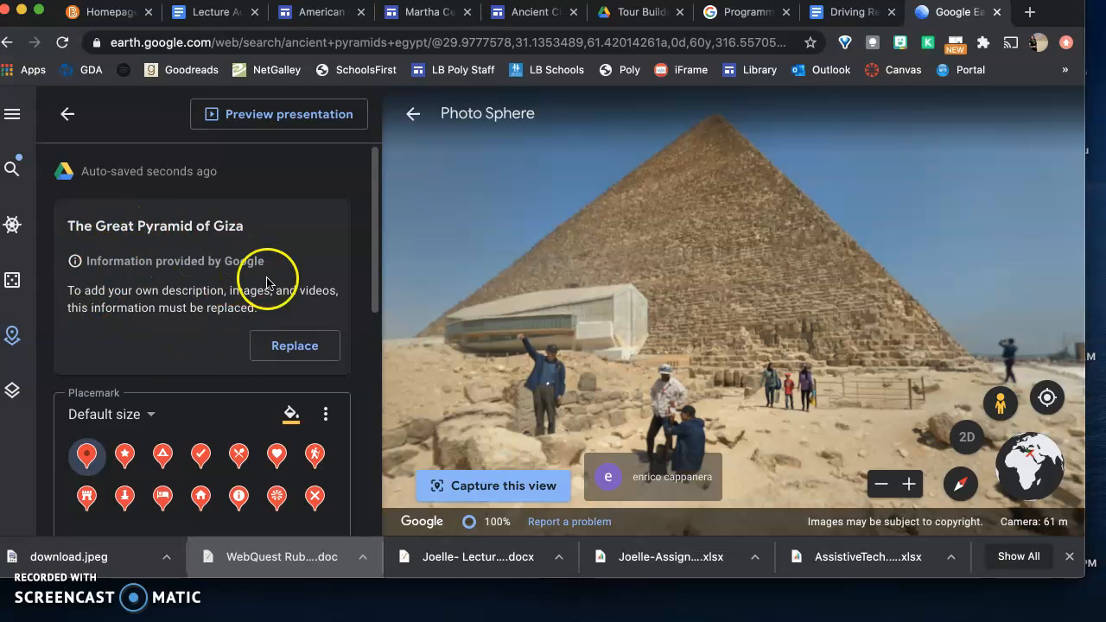
Replace the Google-provided information for The Great Pyramid of Giza with editable custom content
click(302, 346)
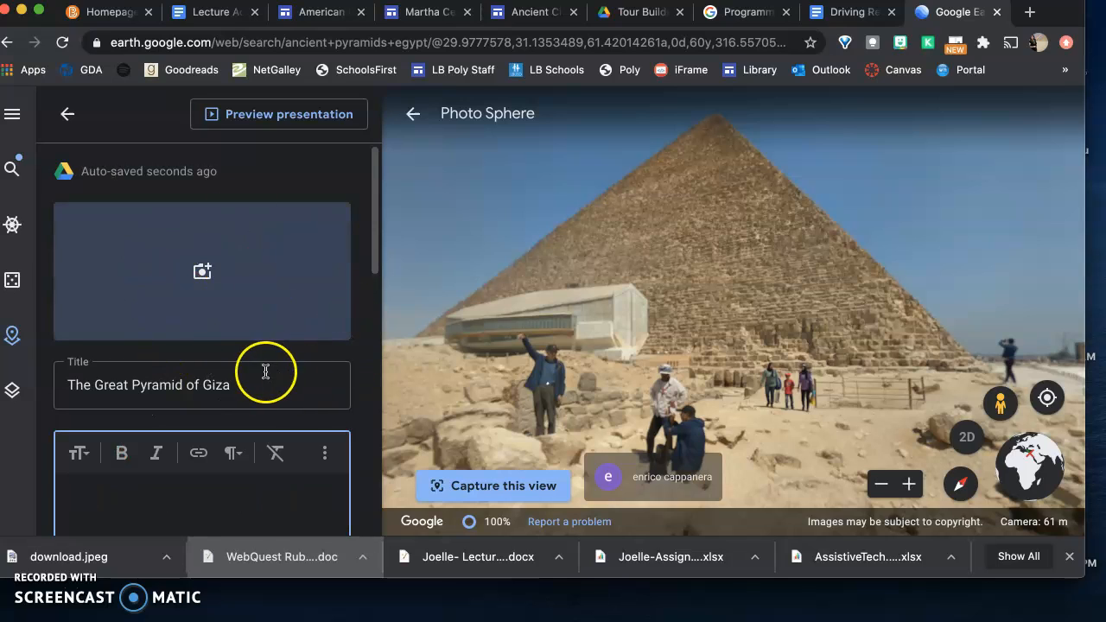
scroll(269, 371, down, 3)
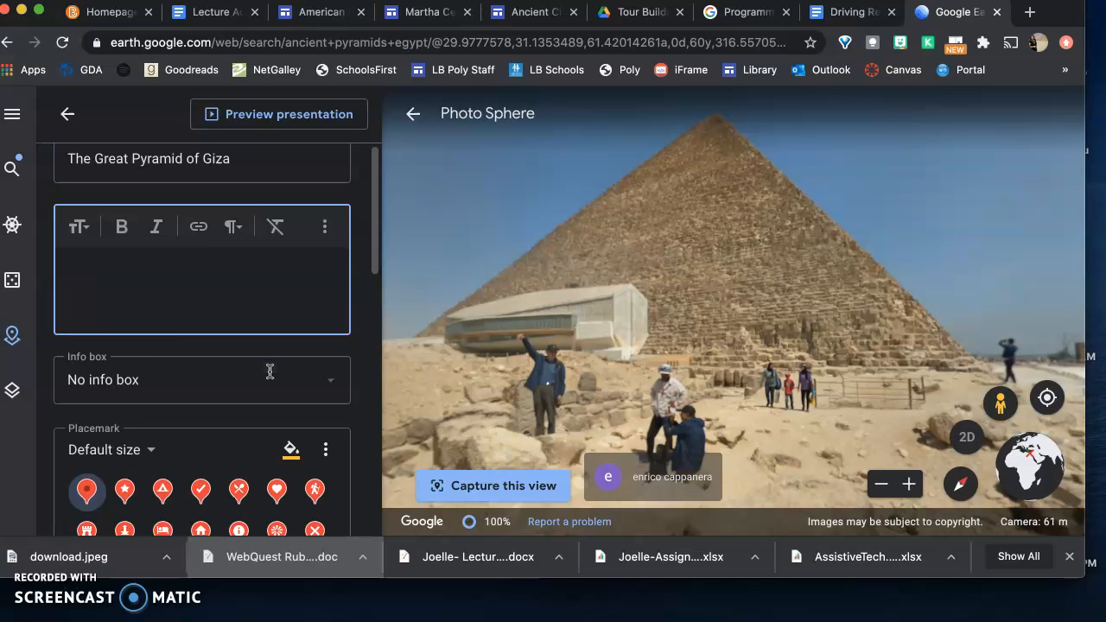
scroll(163, 296, up, 3)
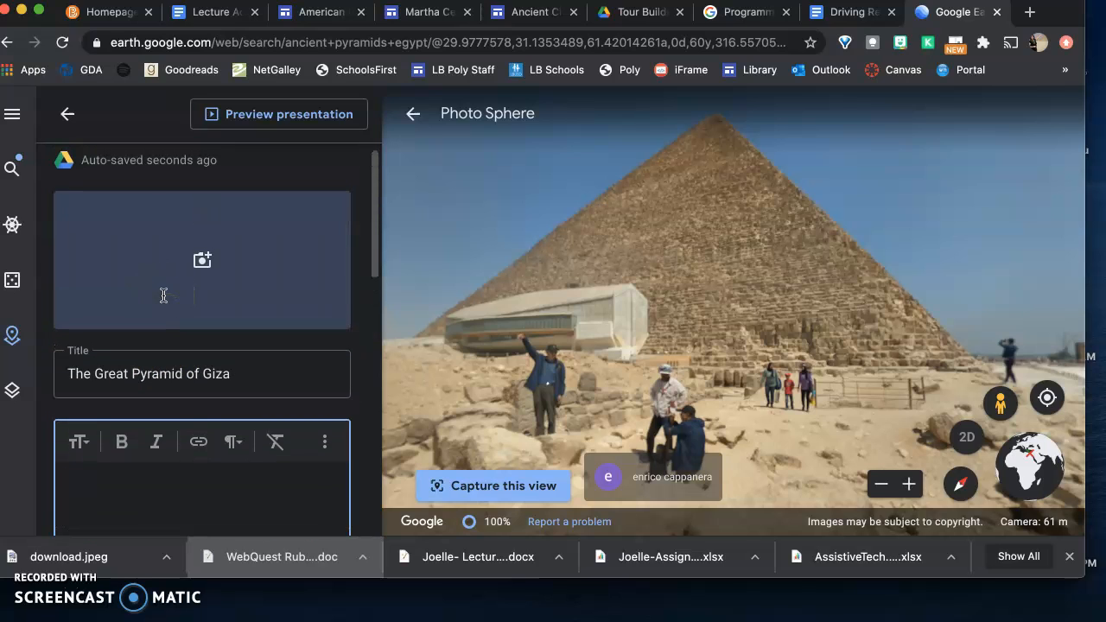
Find "pyramid of giza" through Google Image Search and add the first image result to the place
click(204, 263)
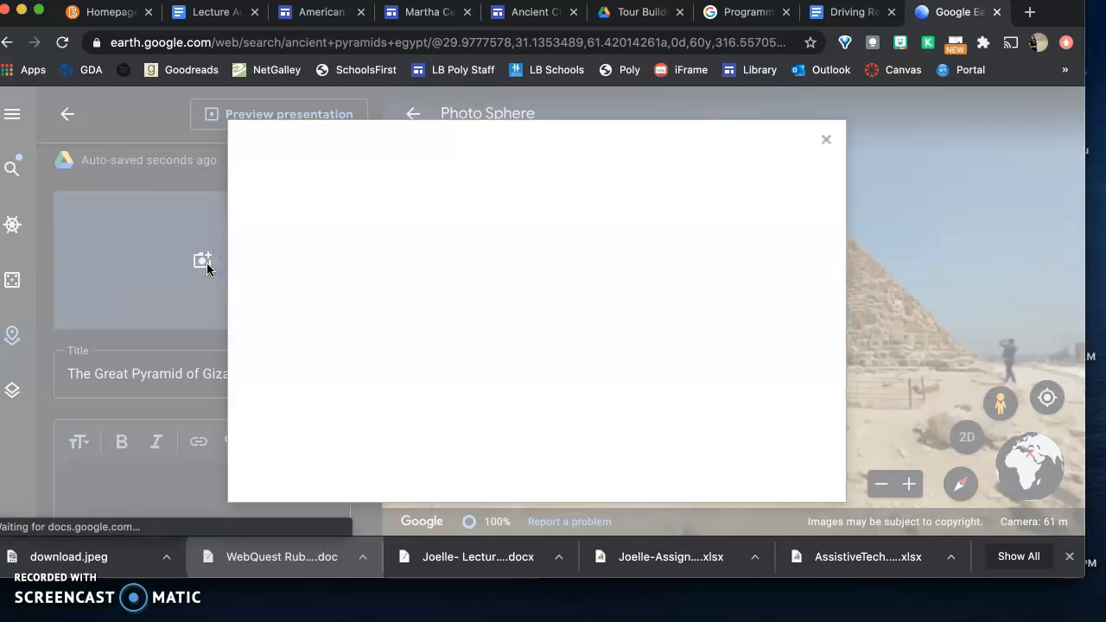
click(386, 193)
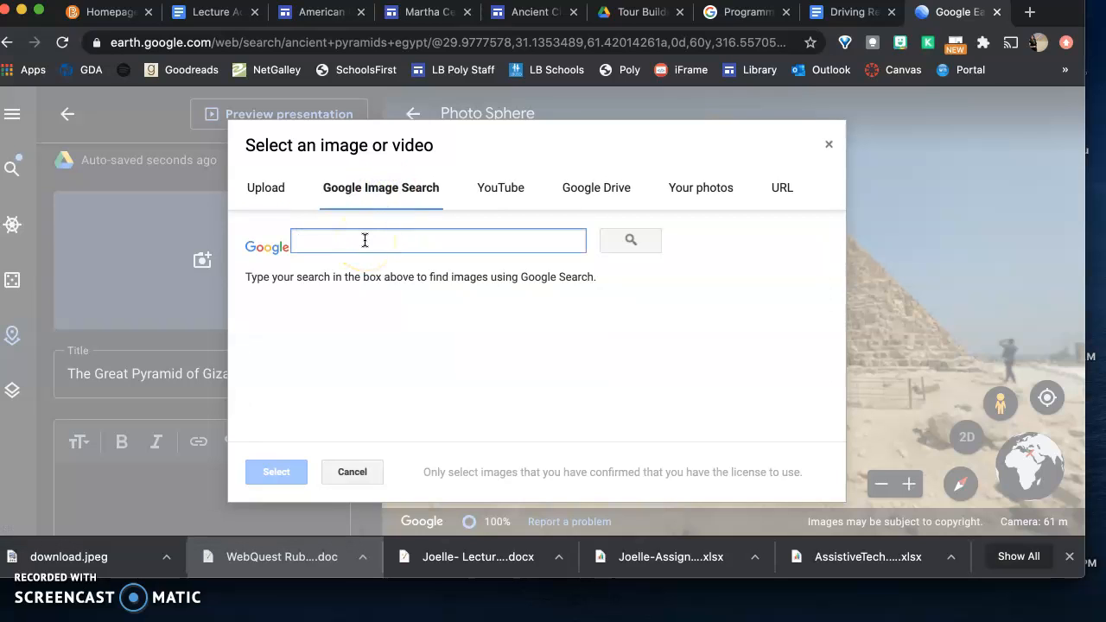
text(py)
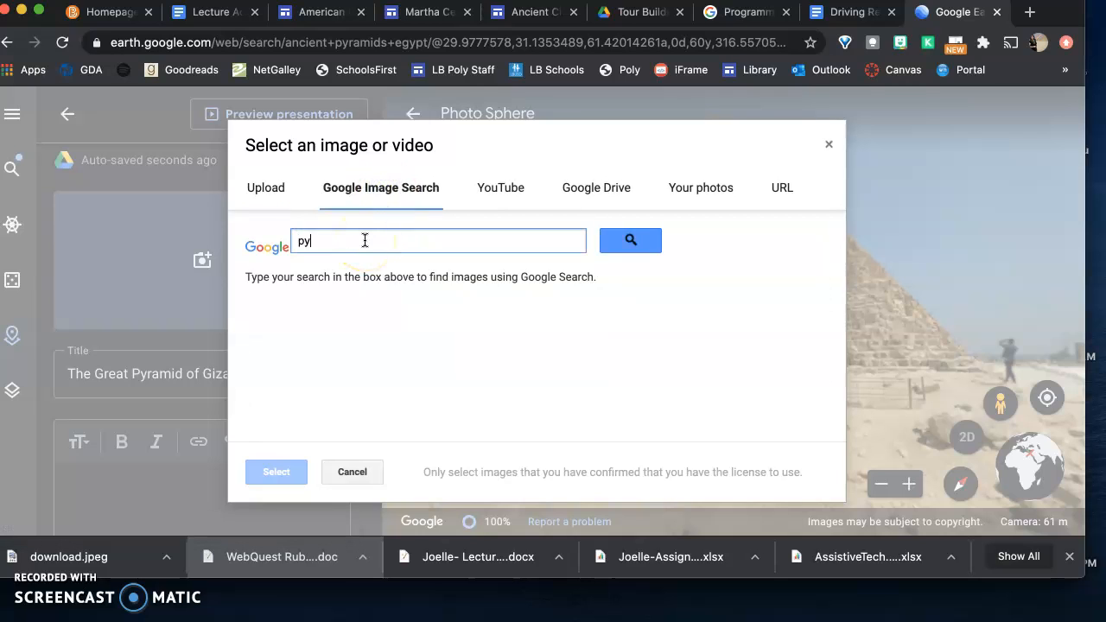
text(ramid of giza)
key(Return)
click(311, 380)
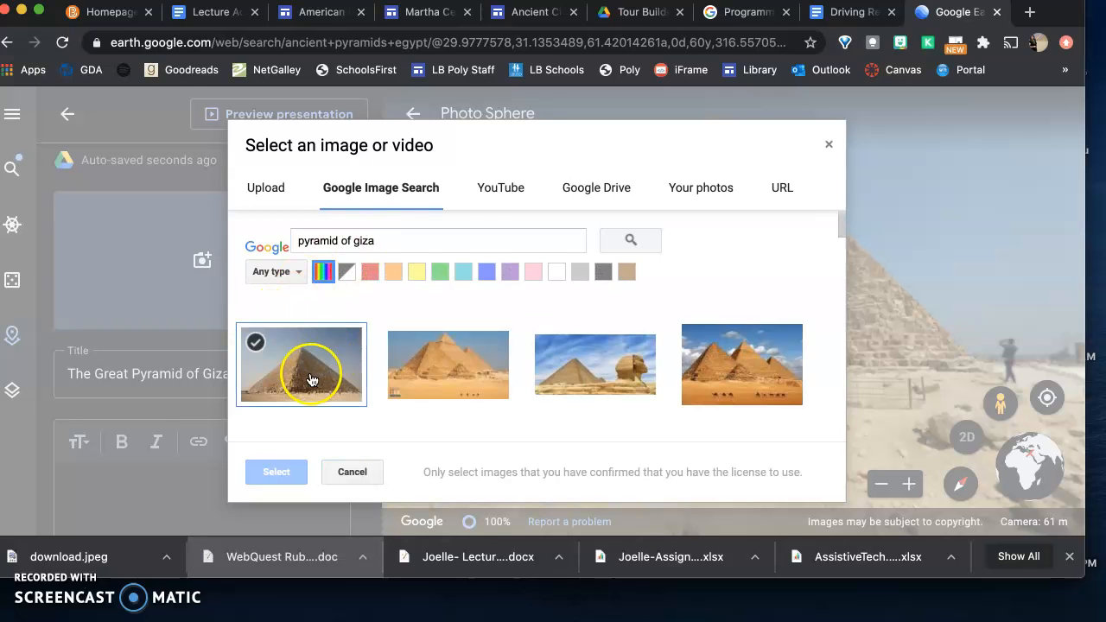
click(285, 471)
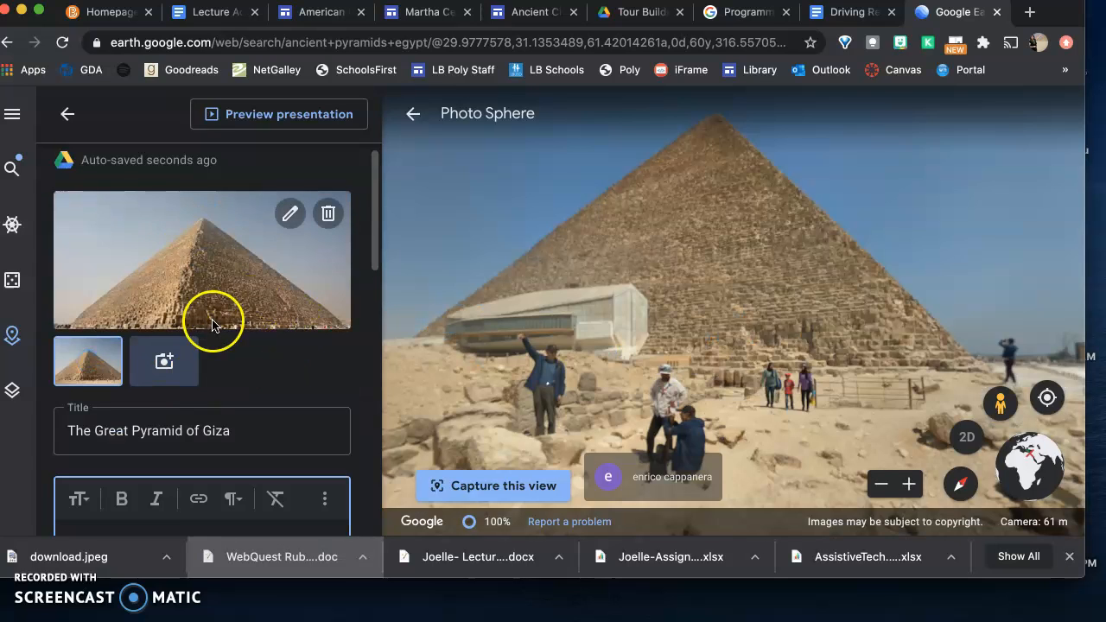
Place the cursor in the empty description of The Great Pyramid of Giza and review the place's remaining settings
scroll(217, 321, down, 2)
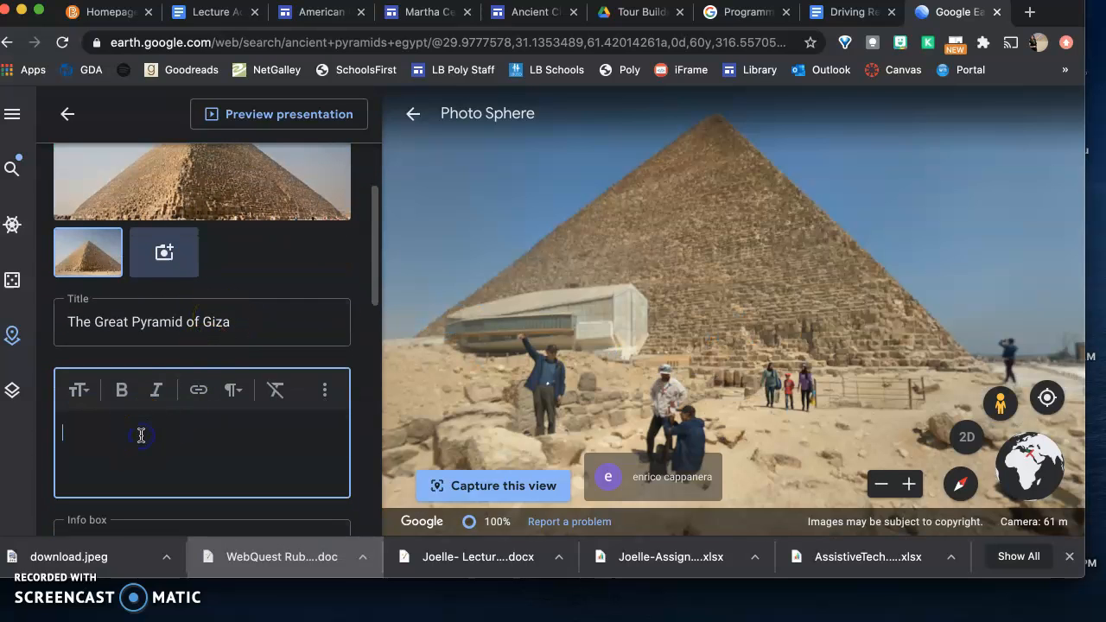
scroll(140, 436, down, 1)
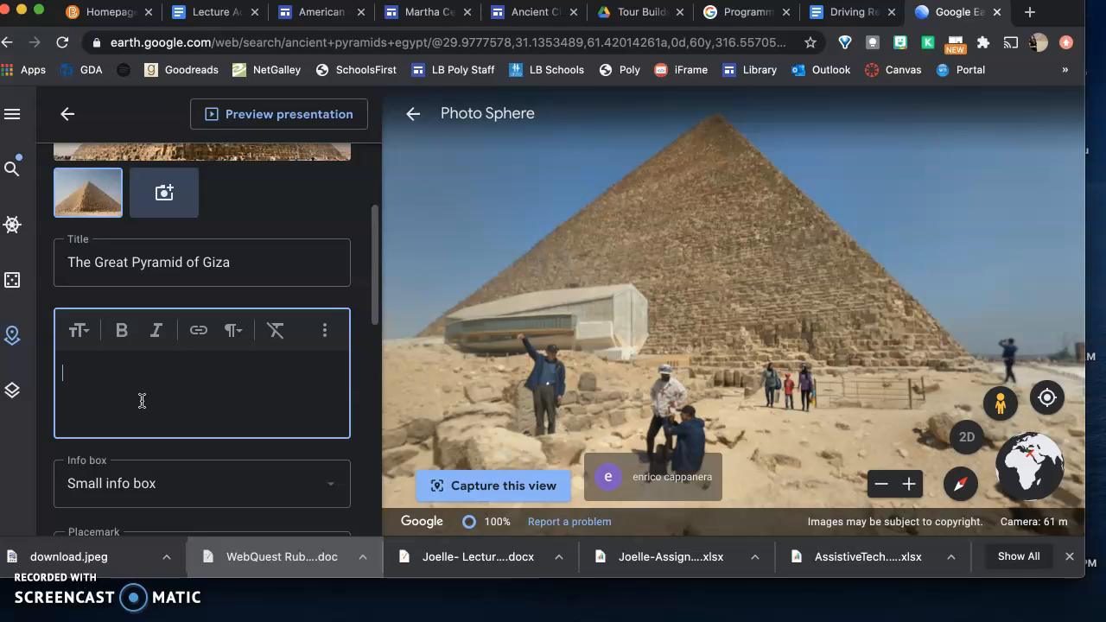
click(127, 383)
click(96, 372)
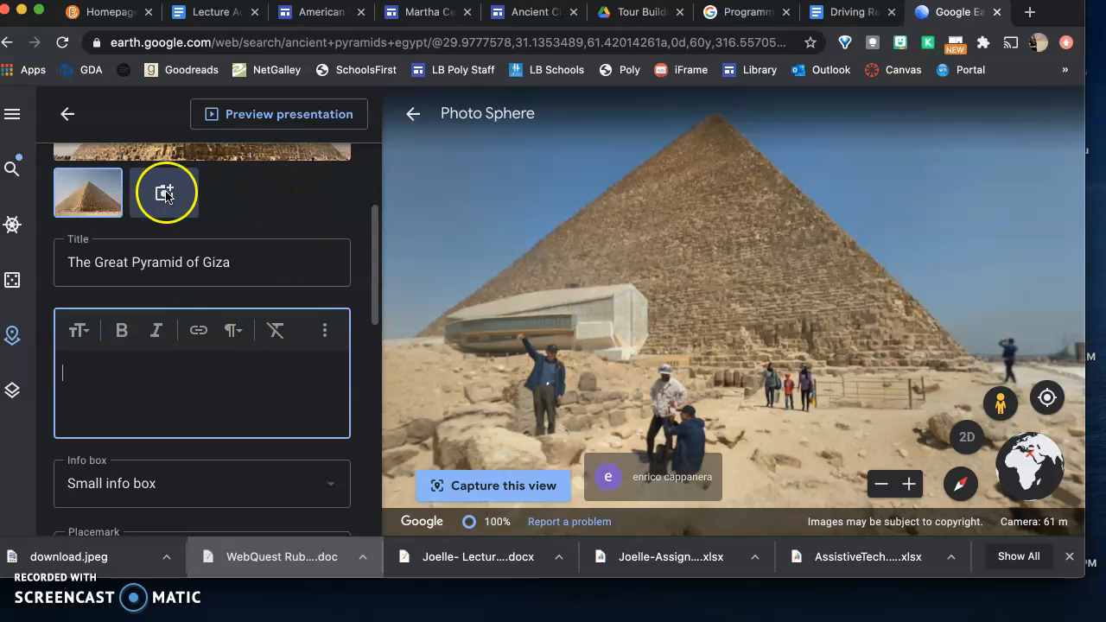
scroll(184, 346, down, 10)
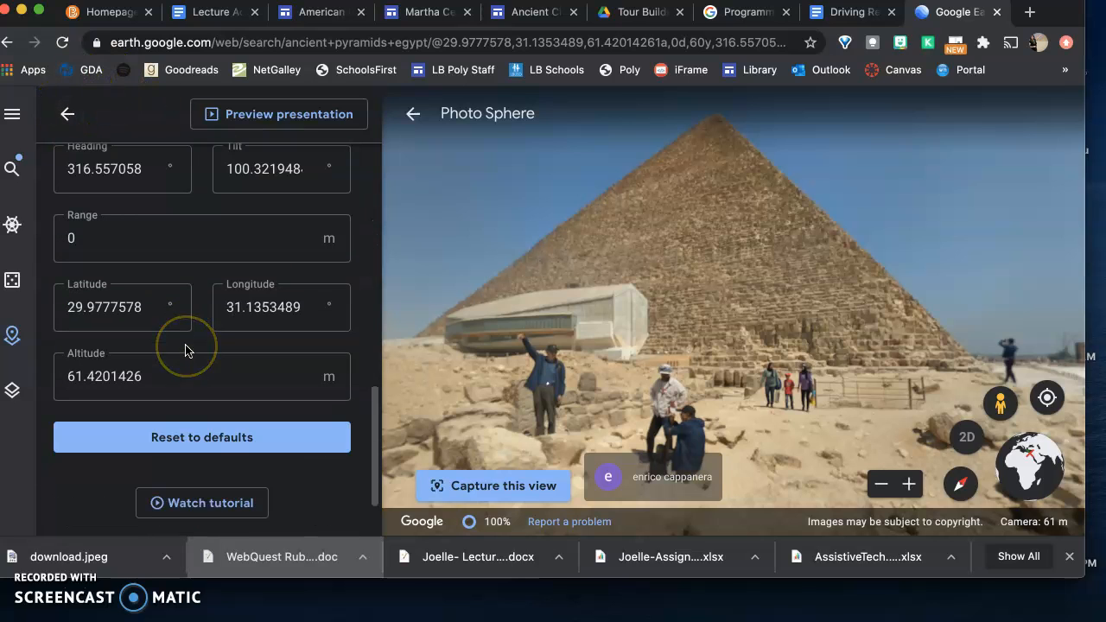
scroll(173, 190, up, 10)
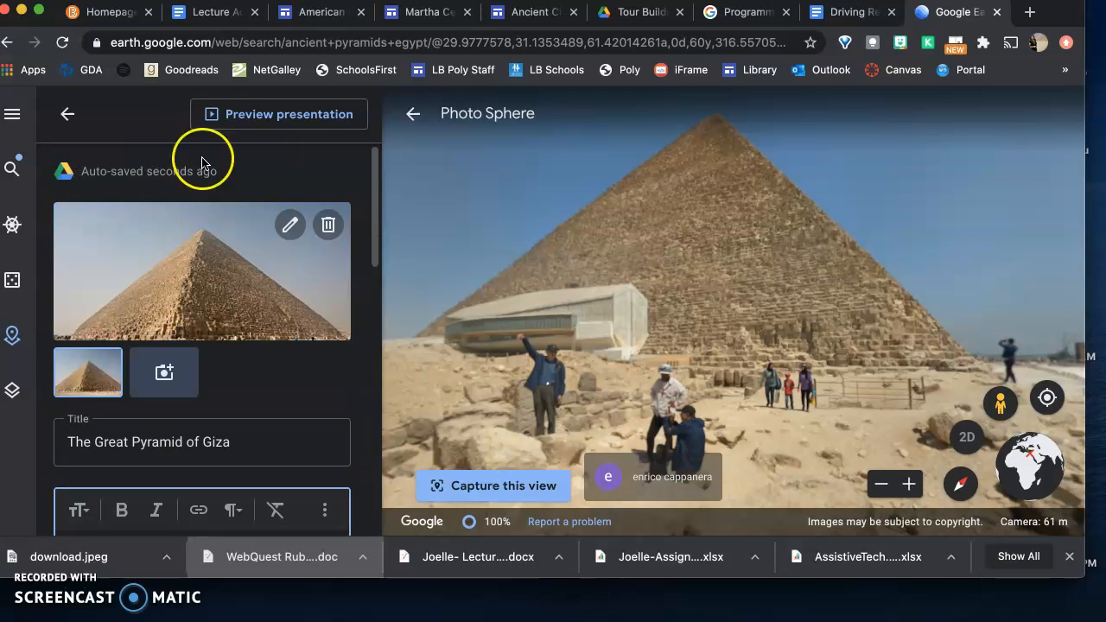
Preview the project as a presentation, view the pyramid's info box down to its title, and try advancing to the next slide
click(256, 121)
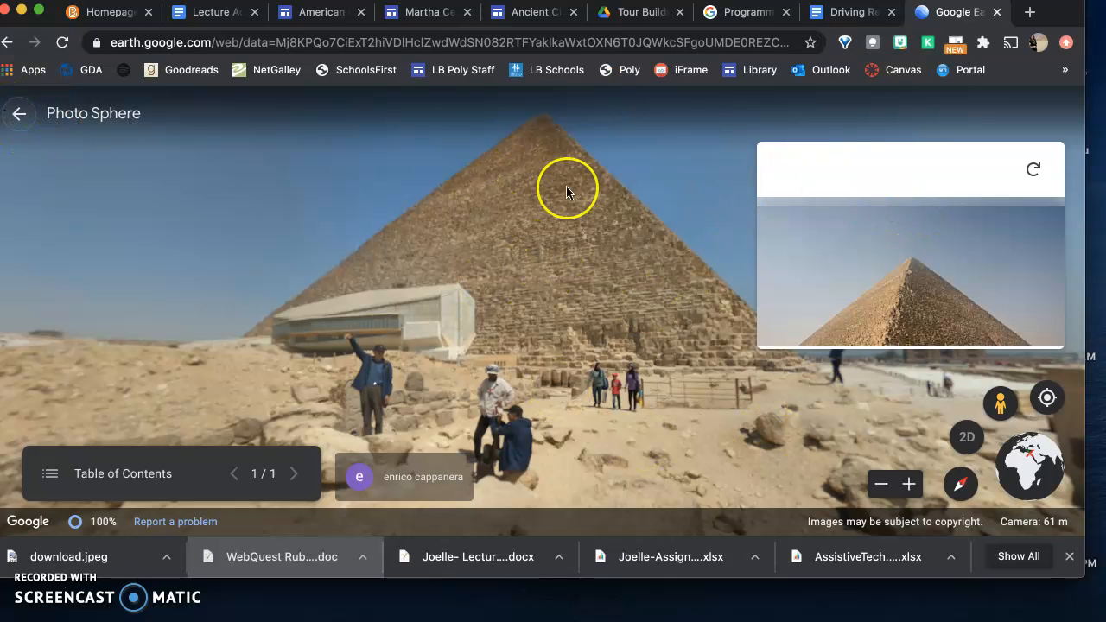
scroll(858, 284, down, 3)
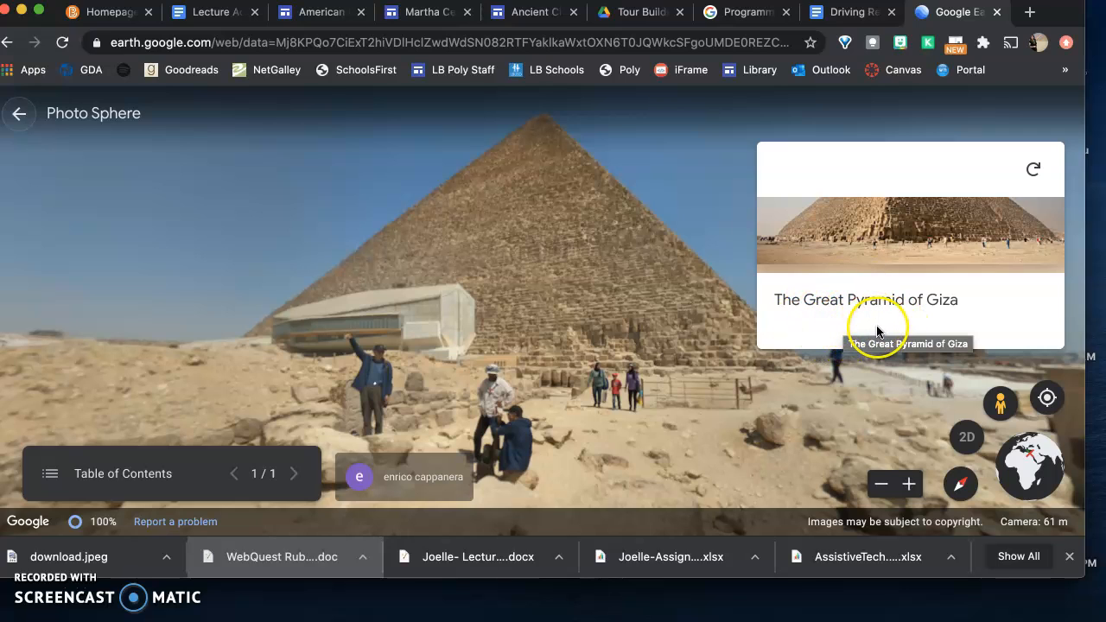
click(292, 475)
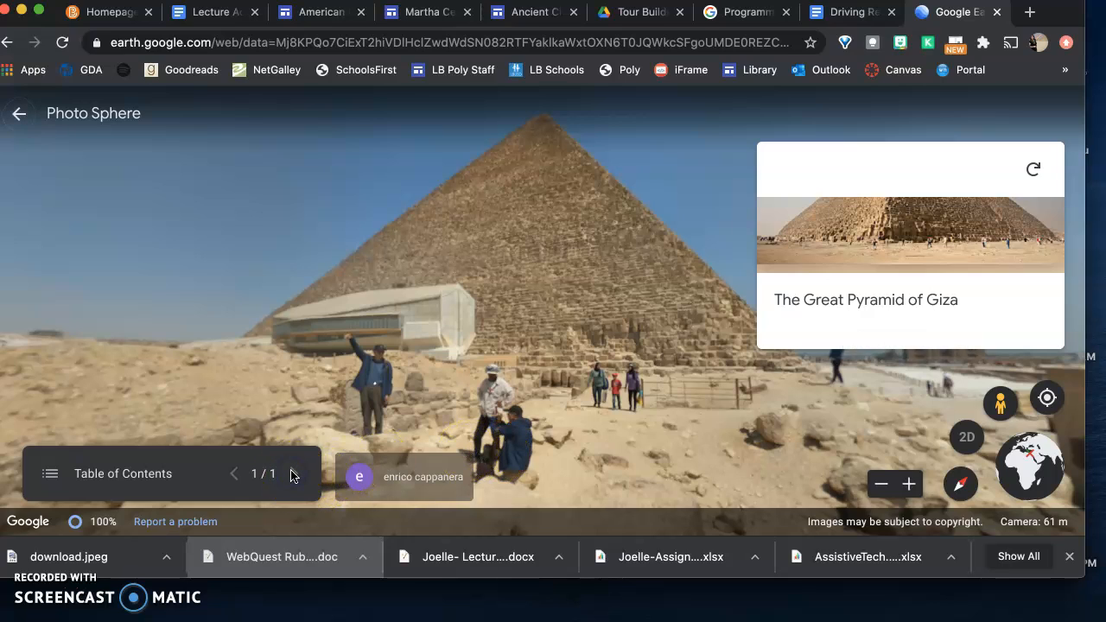